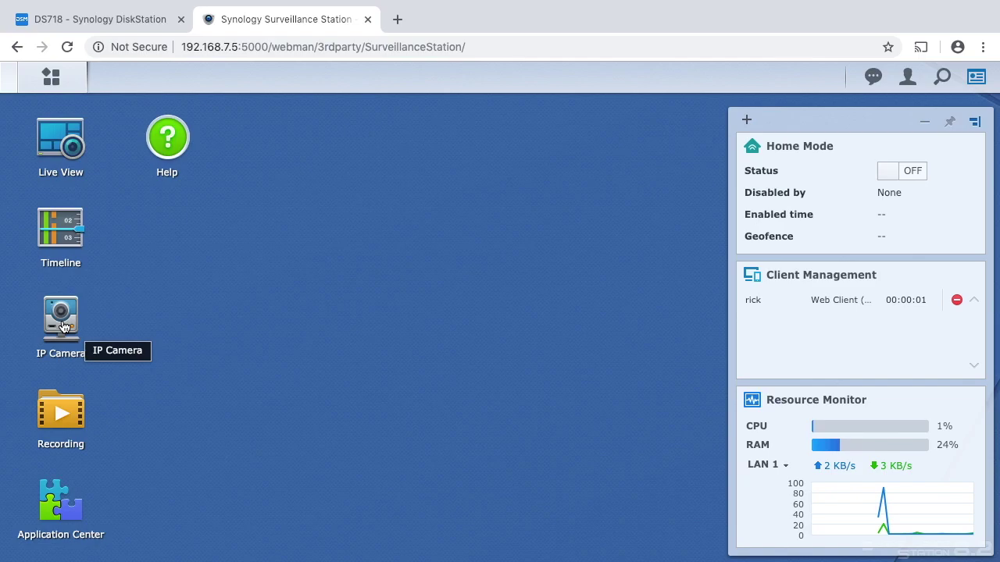
- Start adding a single IP camera using the Quick Setup mode
{"action": "left_click", "coordinate": [64, 327]}
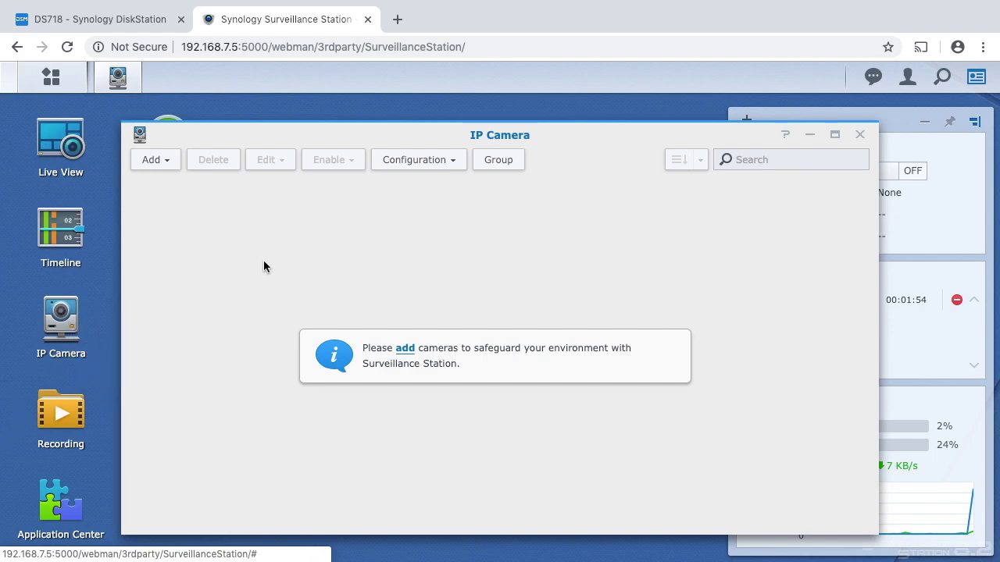
{"action": "left_click", "coordinate": [162, 160]}
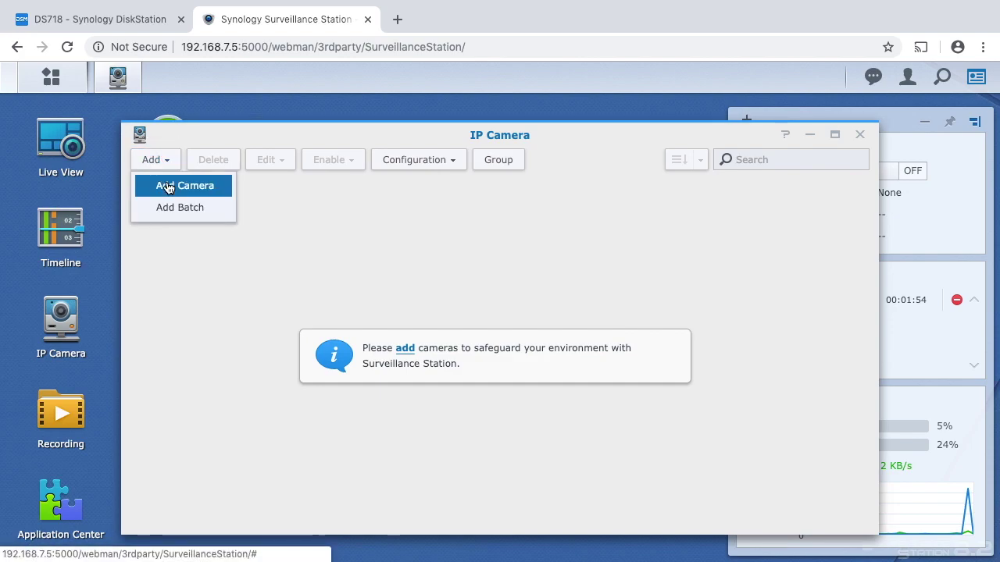
{"action": "left_click", "coordinate": [164, 188]}
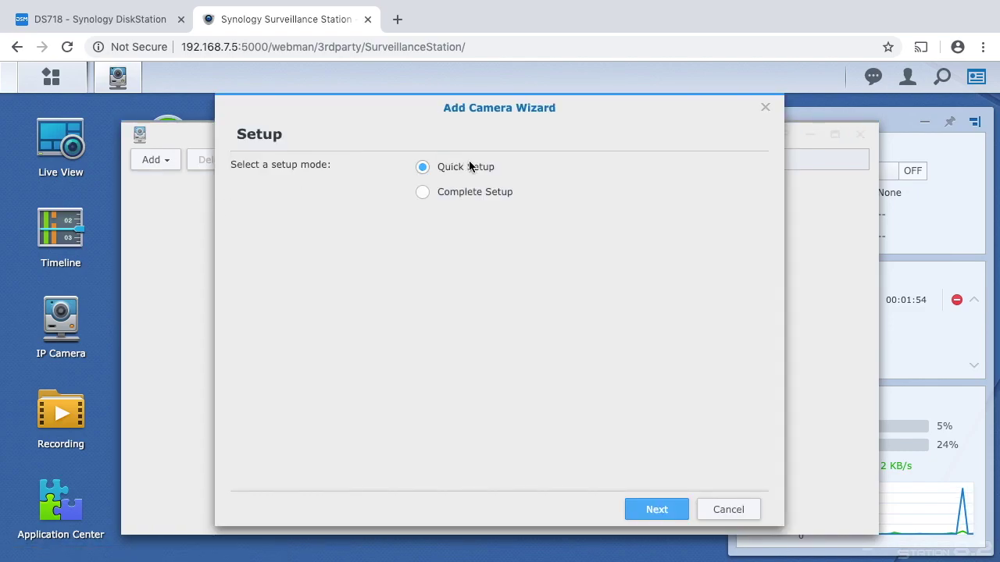
{"action": "left_click", "coordinate": [656, 510]}
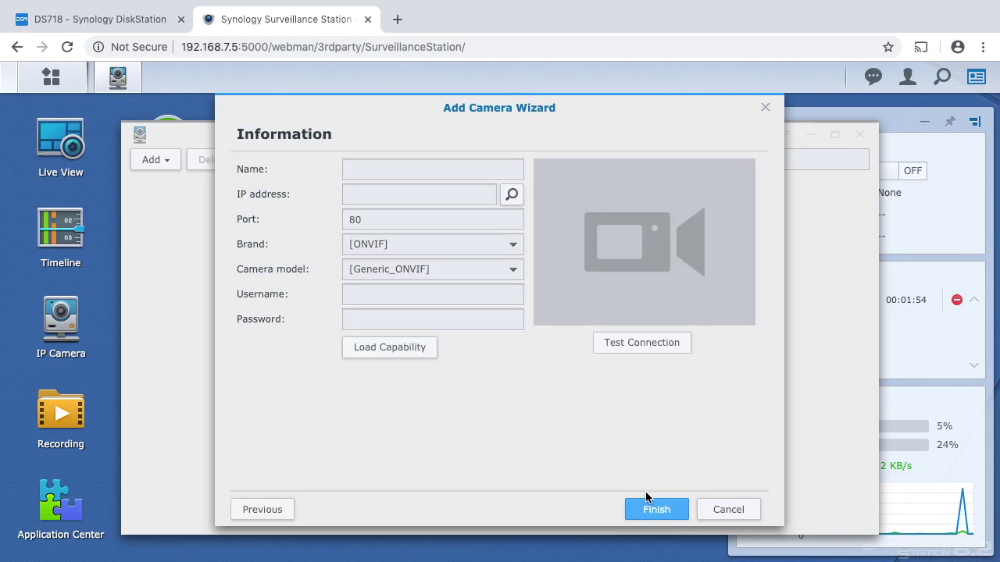
- Name the new camera Mobile Camera and set its IP address to 192.168.7.189
{"action": "left_click", "coordinate": [384, 169]}
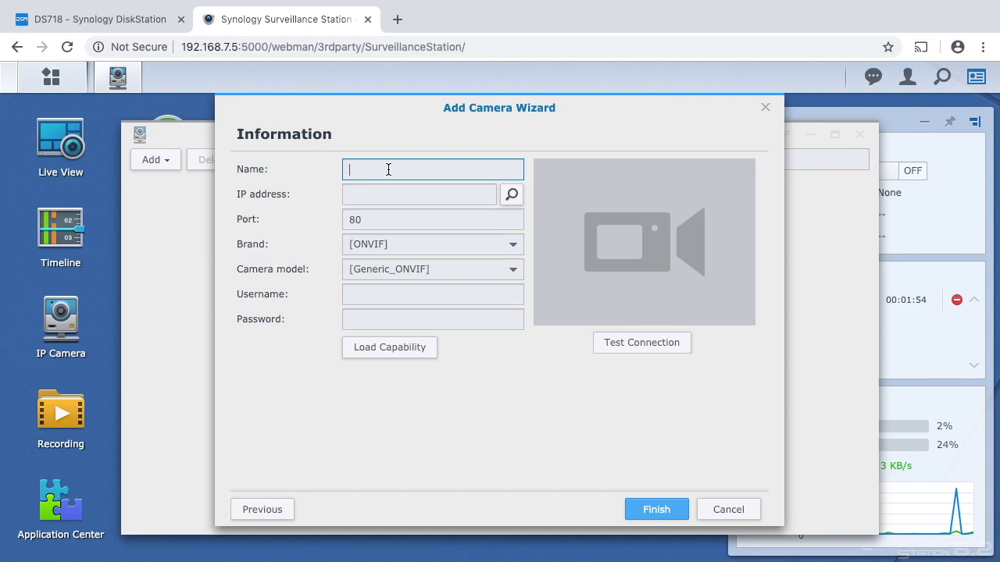
{"action": "type", "text": "Mobi"}
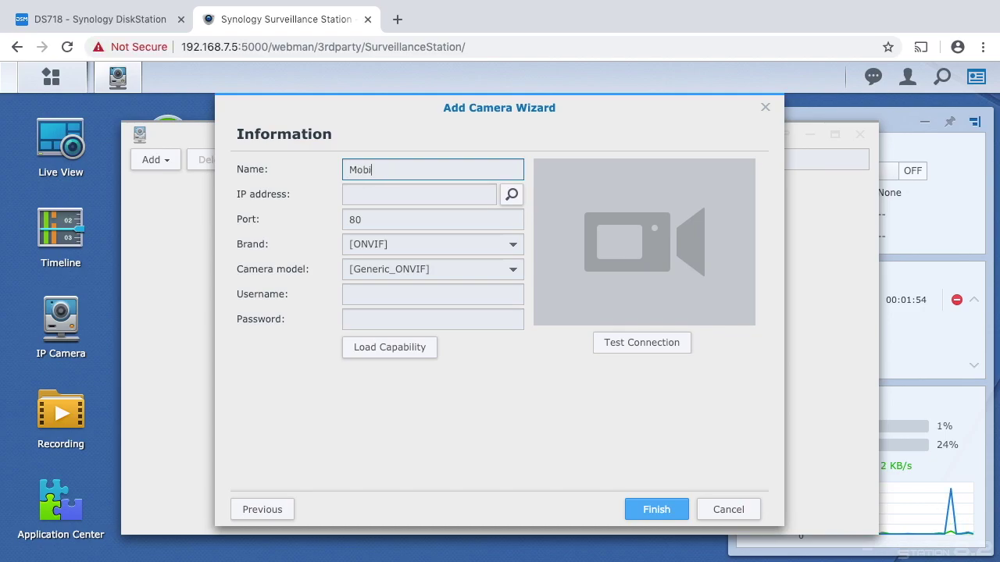
{"action": "type", "text": "le Camera"}
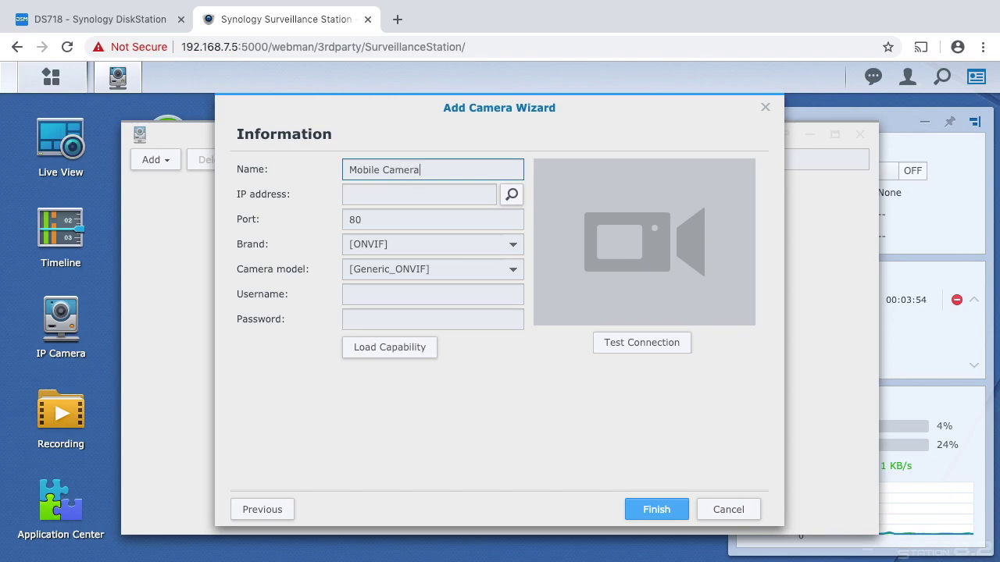
{"action": "key", "text": "Tab"}
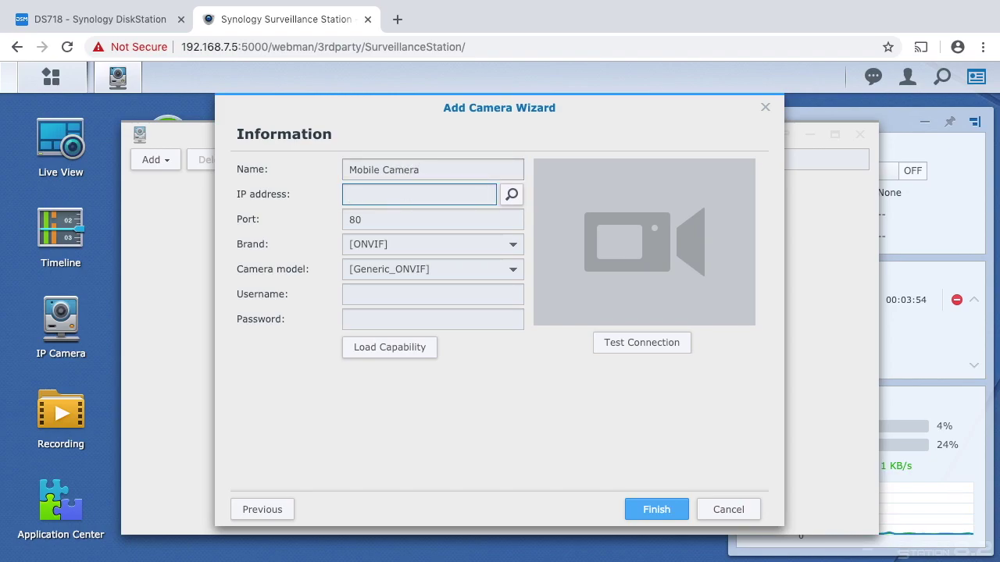
{"action": "type", "text": "192.168.7.189"}
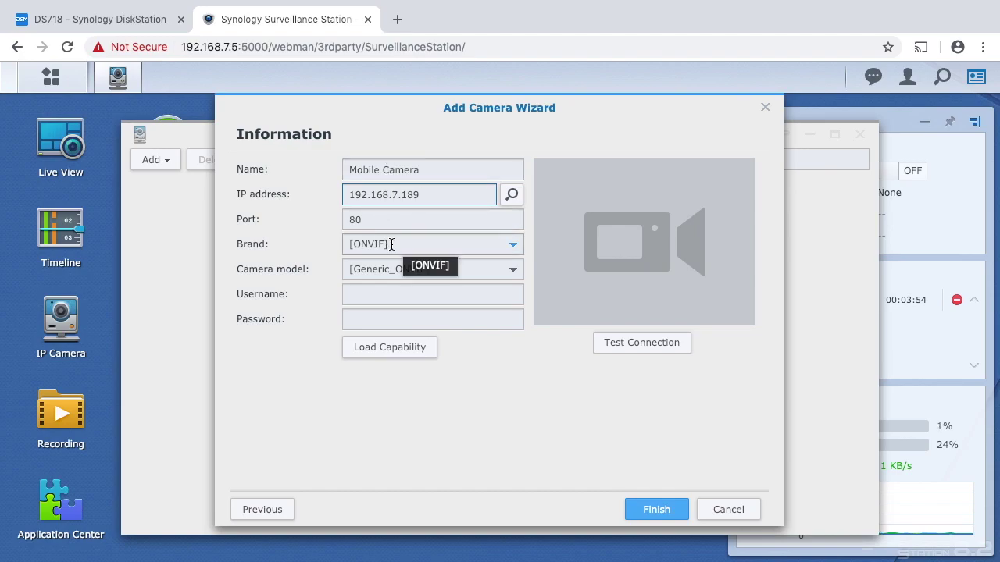
- Set the camera's brand to AMCREST and its model to IPM-721B
{"action": "left_click", "coordinate": [513, 244]}
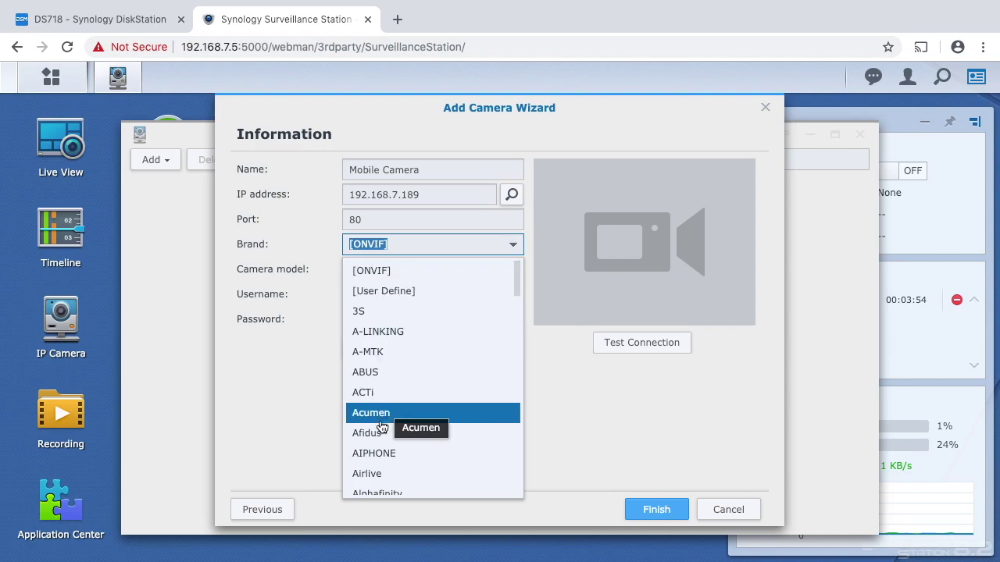
{"action": "scroll", "coordinate": [375, 469], "scroll_direction": "down", "scroll_amount": 2}
{"action": "scroll", "coordinate": [384, 449], "scroll_direction": "down", "scroll_amount": 2}
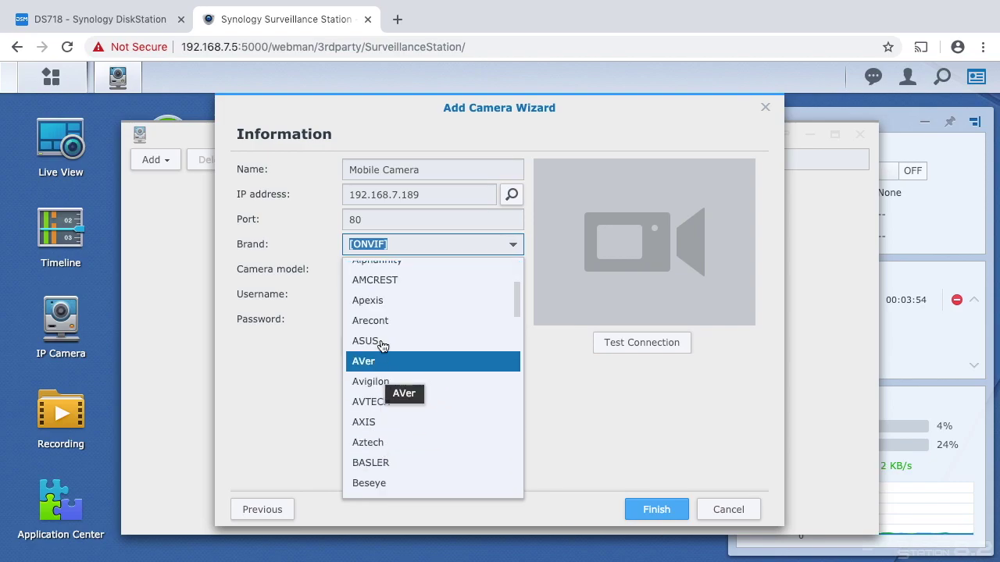
{"action": "left_click", "coordinate": [397, 284]}
{"action": "left_click", "coordinate": [507, 269]}
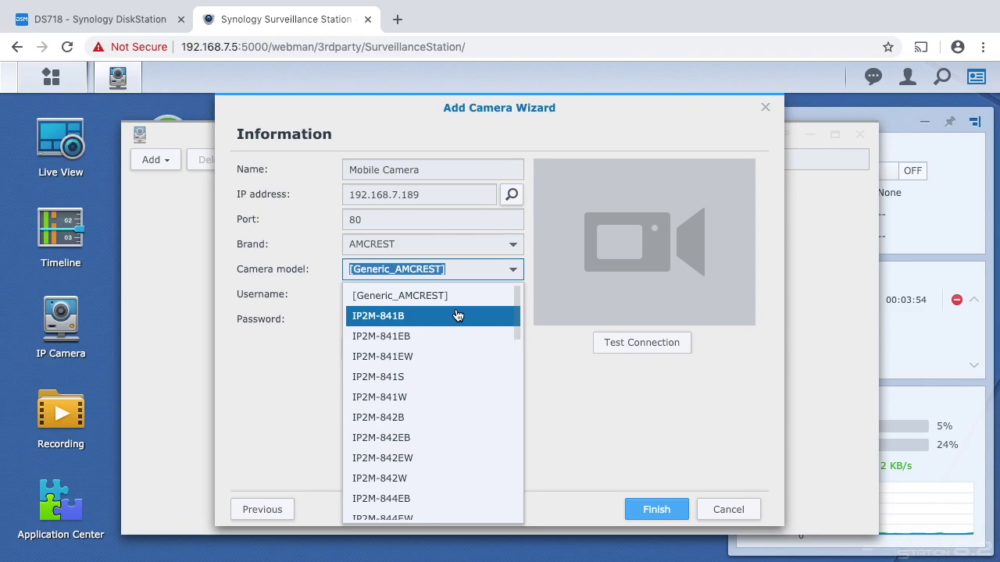
{"action": "scroll", "coordinate": [457, 315], "scroll_direction": "down", "scroll_amount": 20}
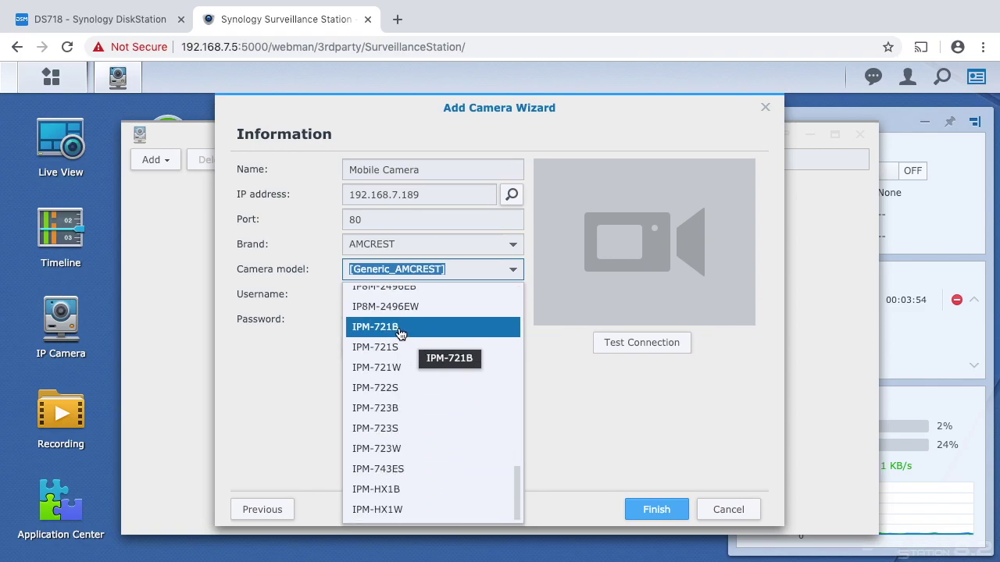
{"action": "left_click", "coordinate": [371, 329]}
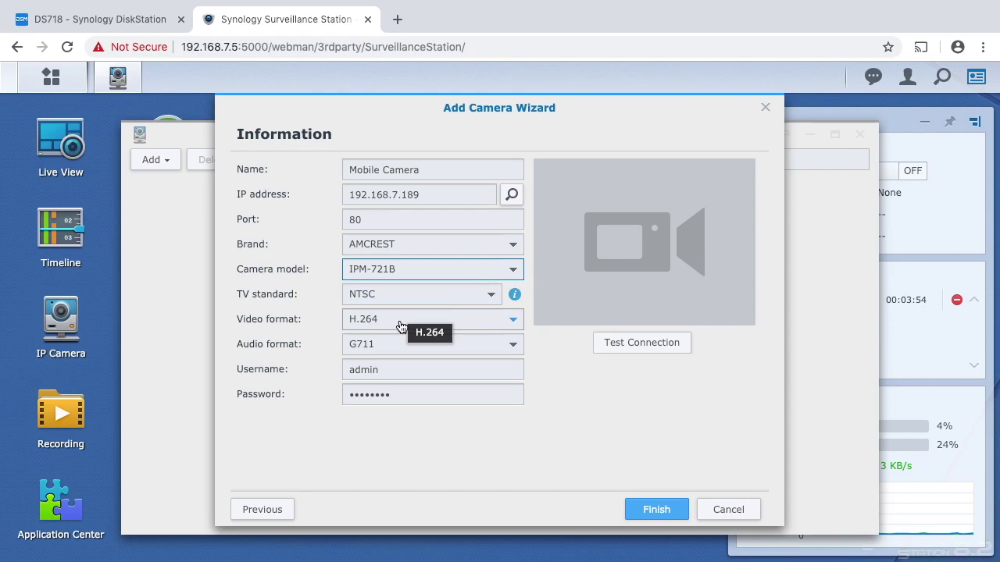
- Enter the username admin and the camera's password, and finish adding the camera after testing its connection
{"action": "double_click", "coordinate": [399, 372]}
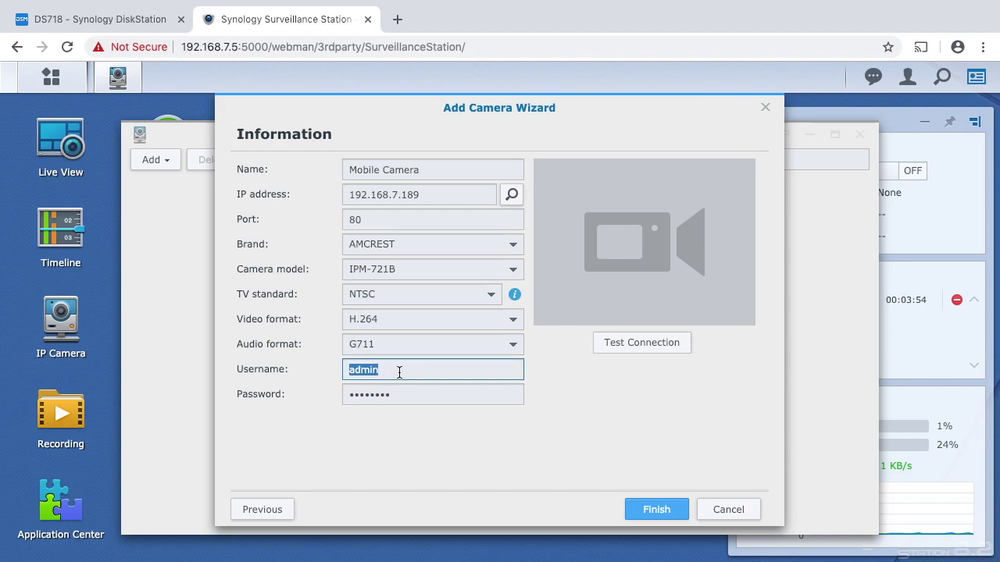
{"action": "type", "text": "admin"}
{"action": "key", "text": "Tab"}
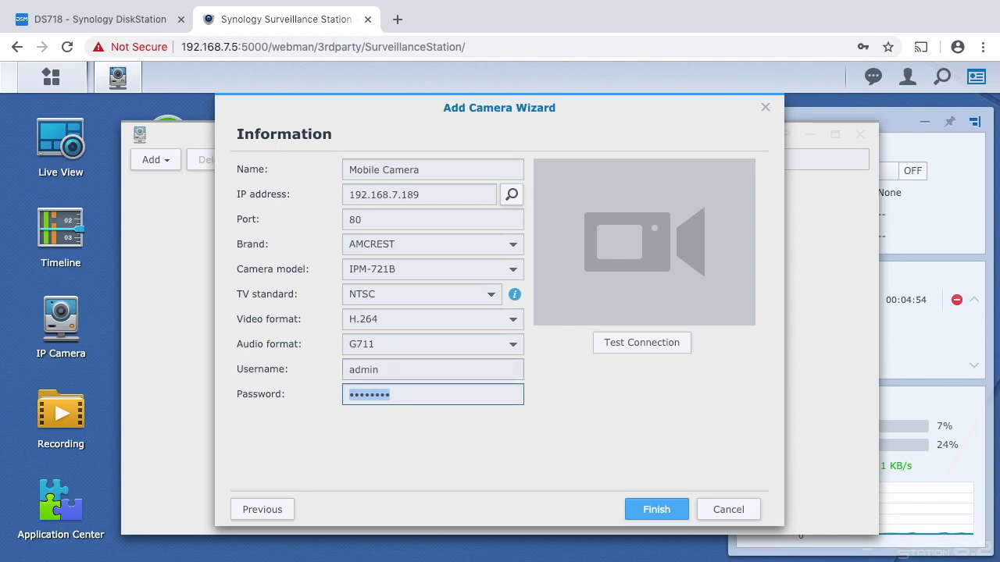
{"action": "type", "text": "•••"}
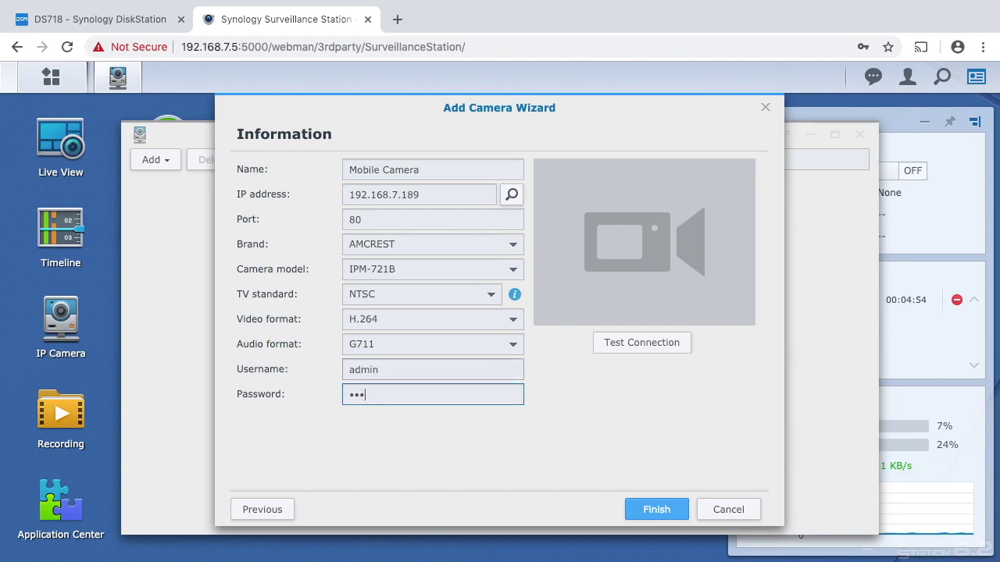
{"action": "left_click", "coordinate": [627, 346]}
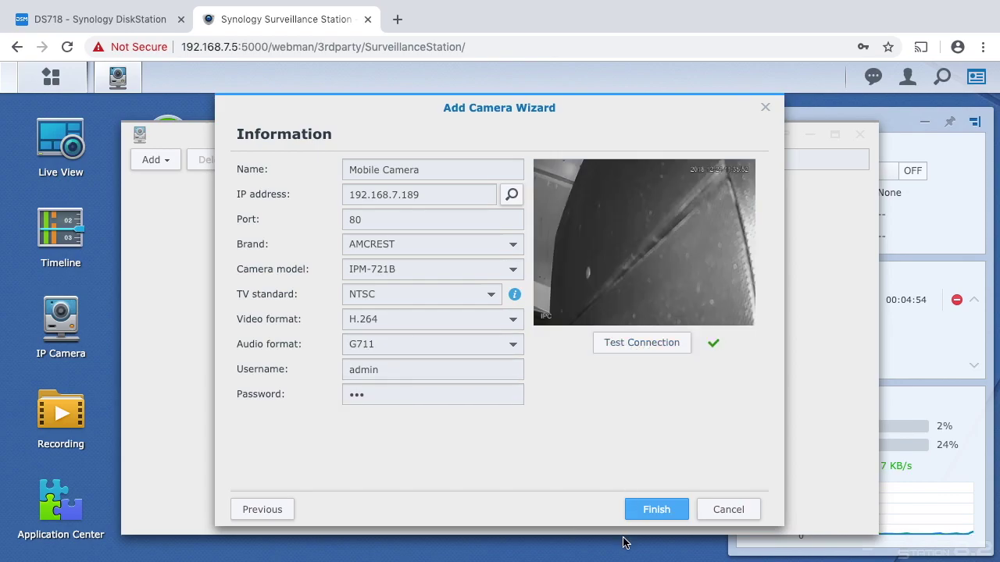
{"action": "left_click", "coordinate": [657, 510]}
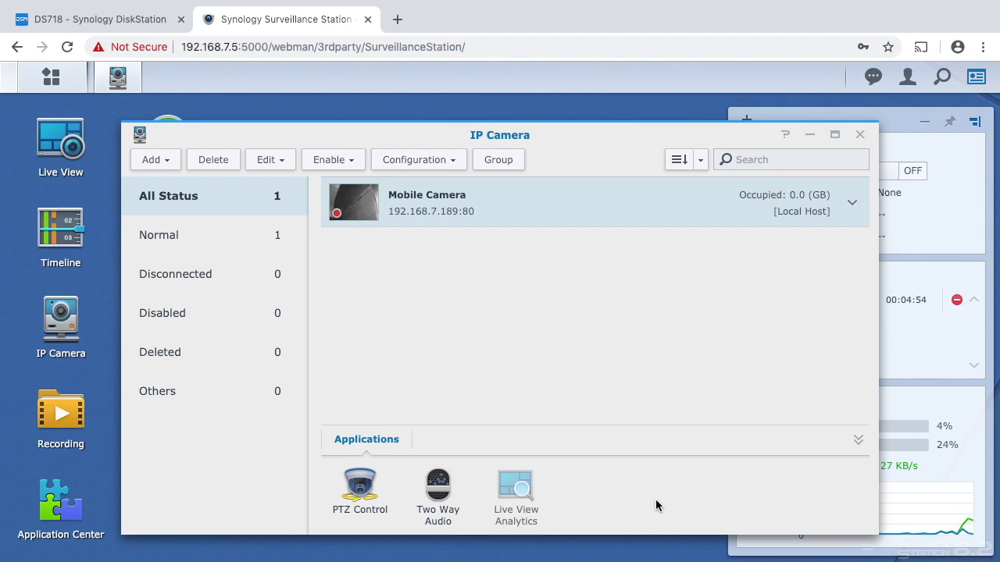
- Open the video preview of Mobile Camera and move its window clear of the camera list
{"action": "mouse_move", "coordinate": [388, 217]}
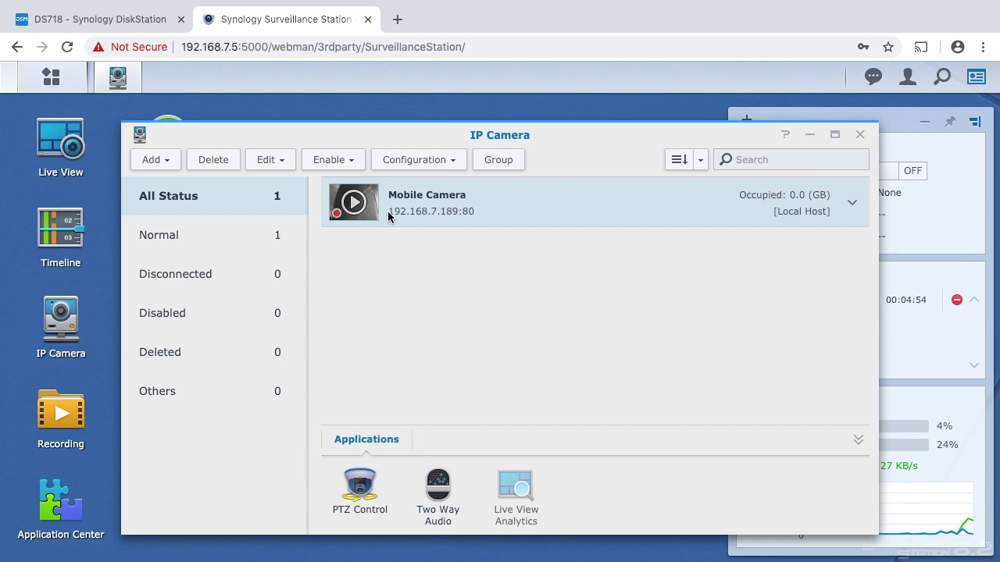
{"action": "left_click", "coordinate": [355, 204]}
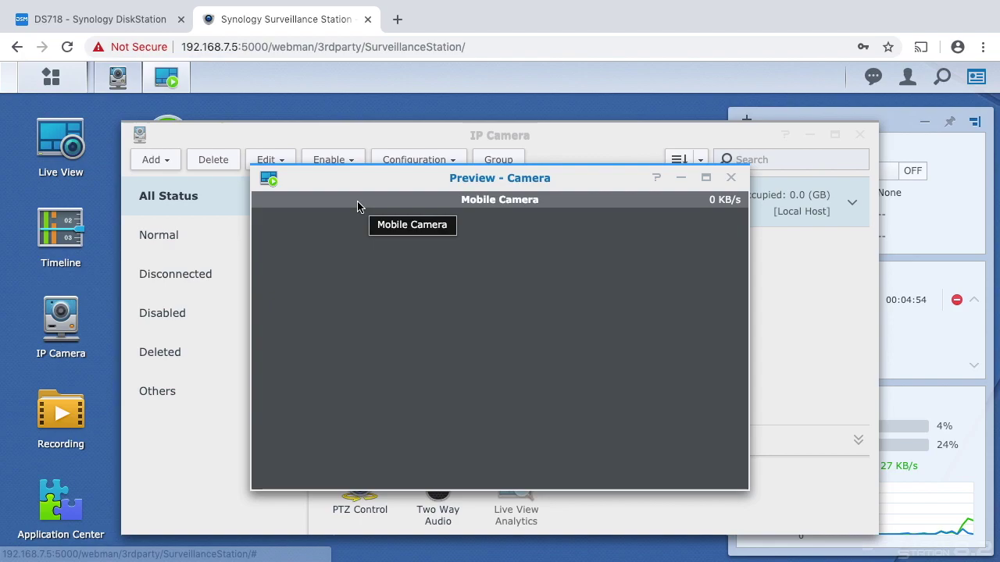
{"action": "left_click_drag", "start_coordinate": [398, 174], "coordinate": [582, 110]}
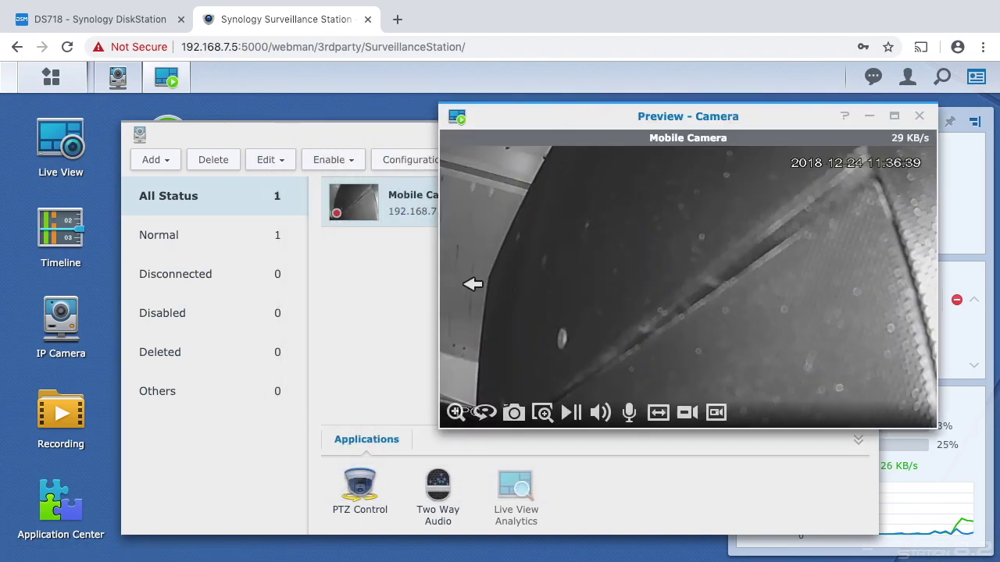
- View the PTZ Control settings of Mobile Camera, and close them along with the camera list and preview
{"action": "left_click", "coordinate": [362, 492]}
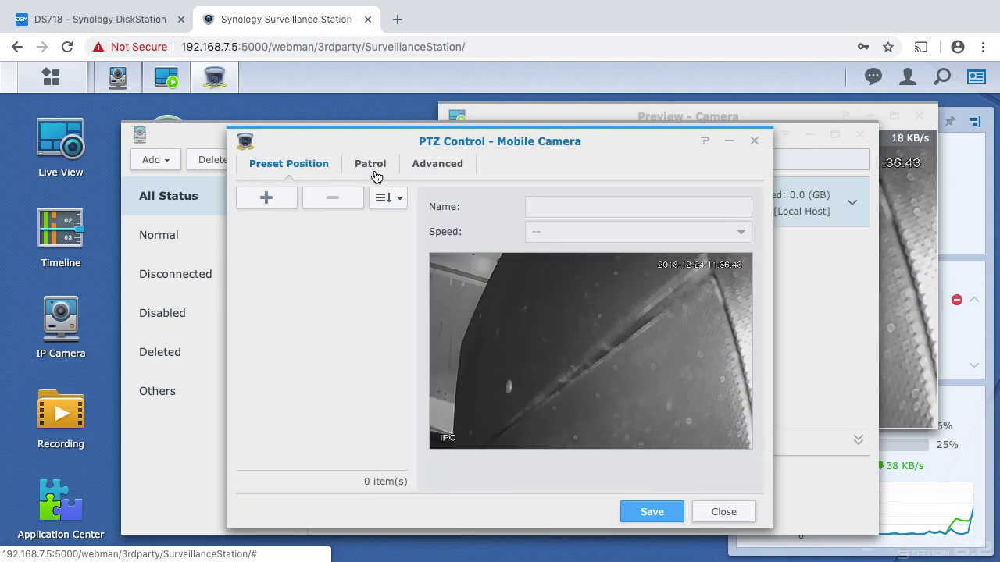
{"action": "left_click", "coordinate": [738, 510]}
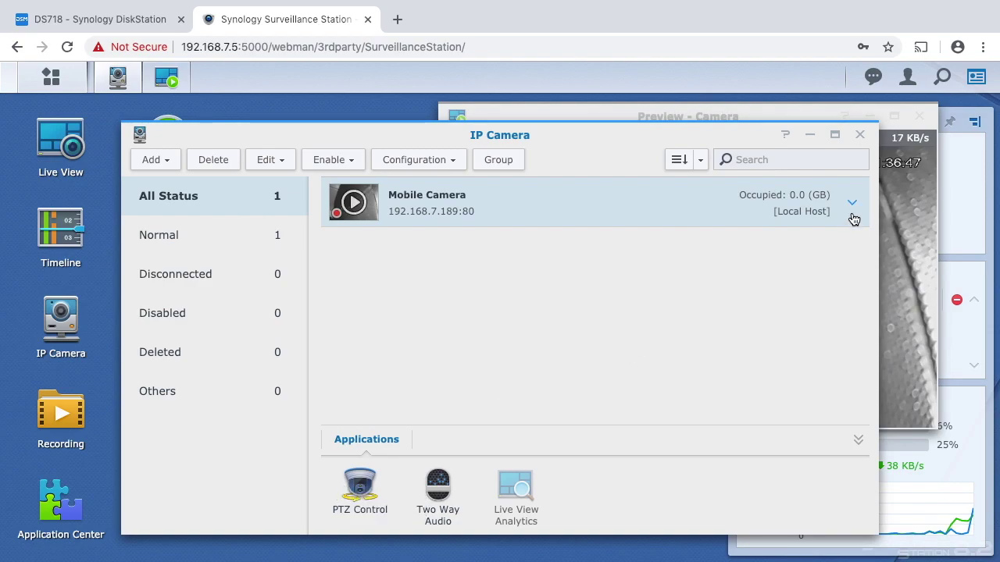
{"action": "left_click", "coordinate": [858, 139]}
{"action": "left_click", "coordinate": [920, 115]}
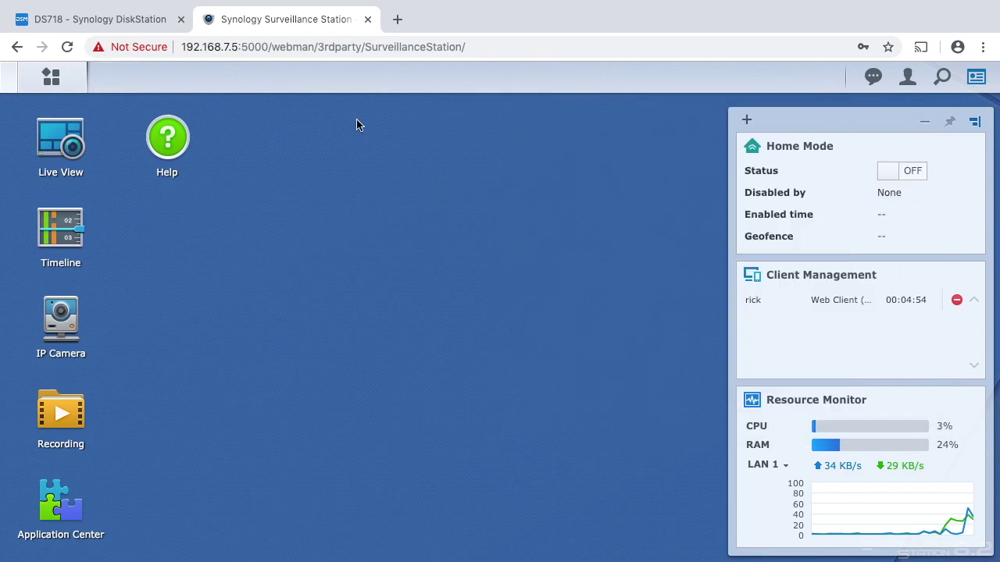
- Try the pan, tilt and zoom controls on the Mobile Camera feed in a maximized Live View, and close Live View
{"action": "left_click", "coordinate": [54, 177]}
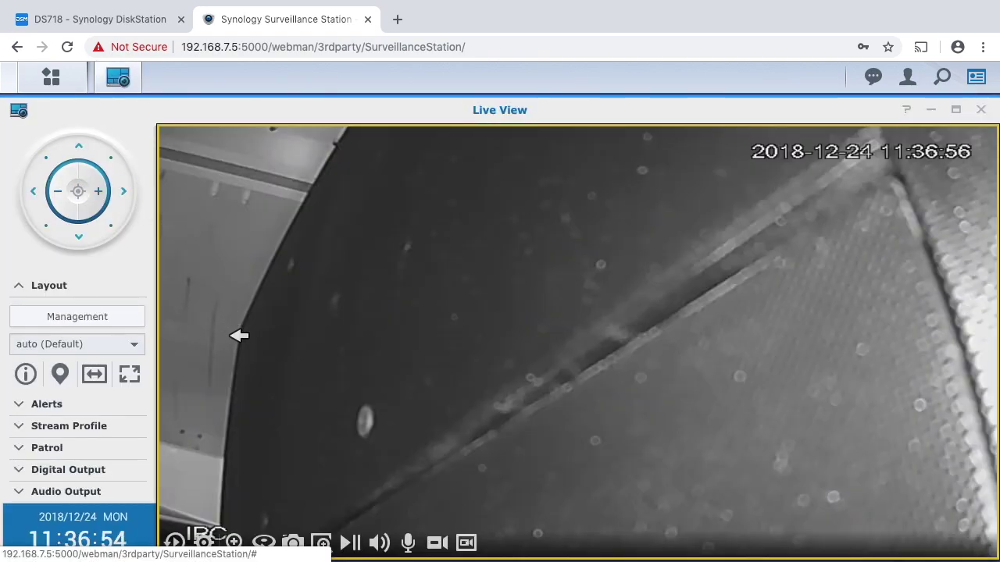
{"action": "left_click", "coordinate": [954, 110]}
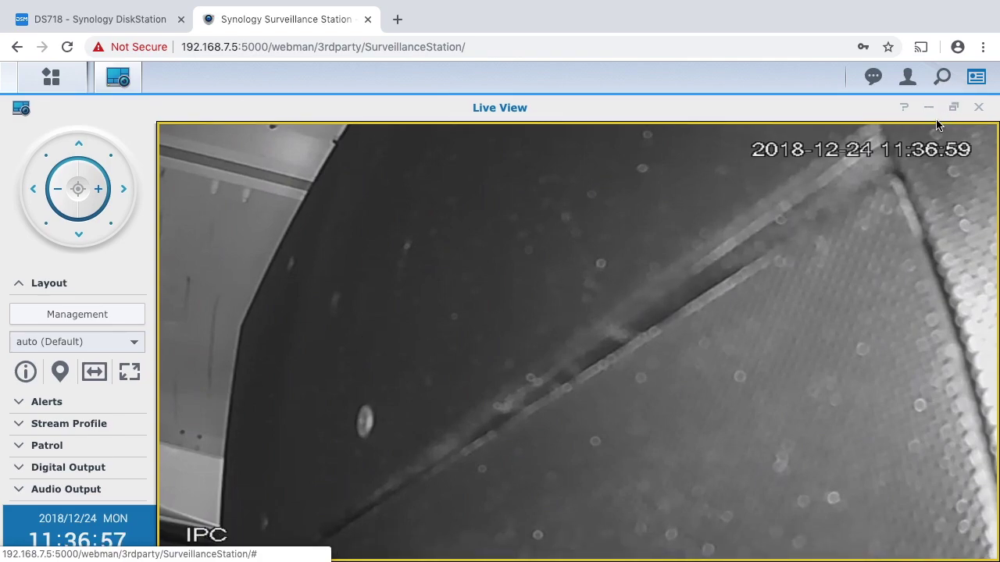
{"action": "left_click", "coordinate": [124, 189]}
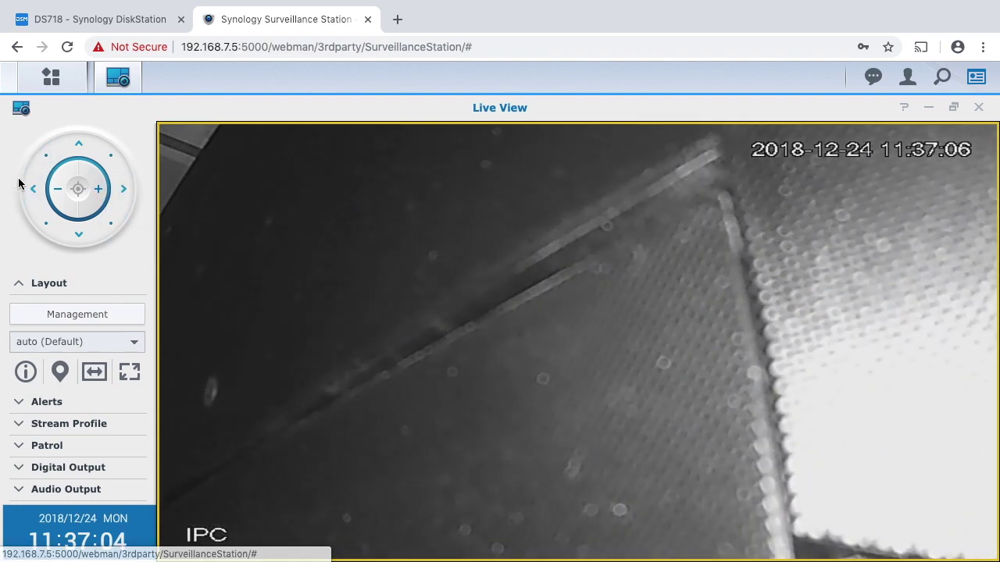
{"action": "left_click", "coordinate": [35, 190]}
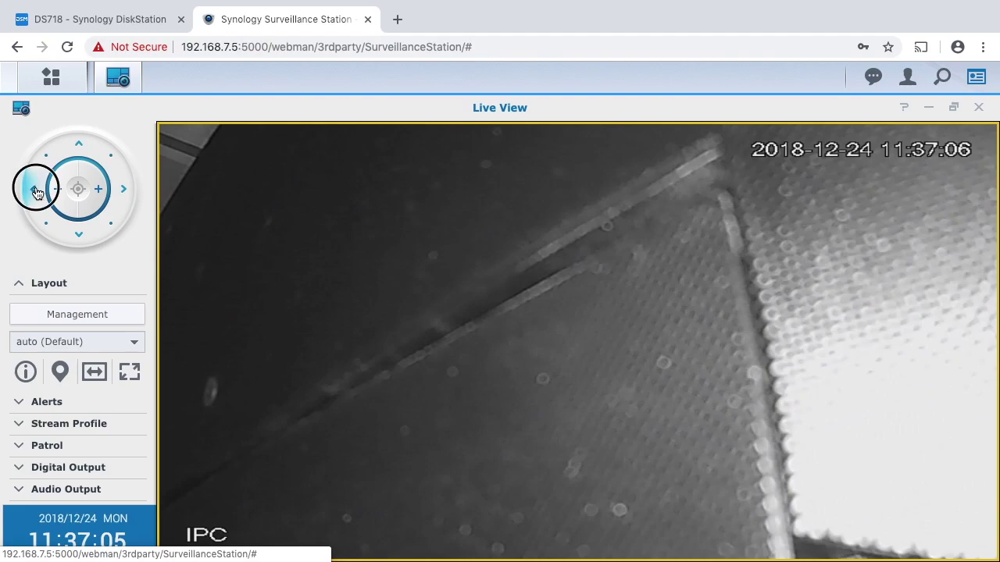
{"action": "left_click", "coordinate": [81, 235]}
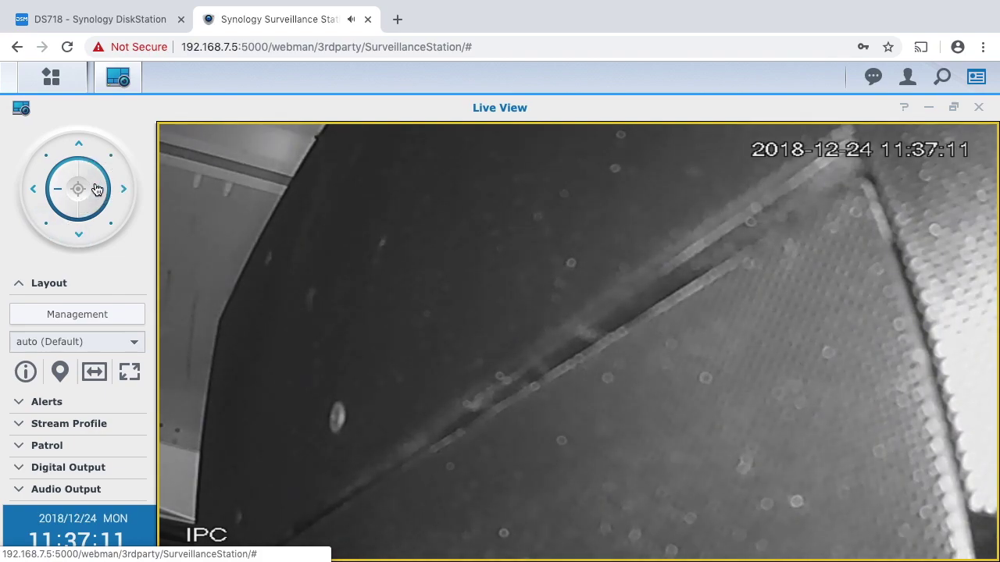
{"action": "left_click", "coordinate": [62, 188]}
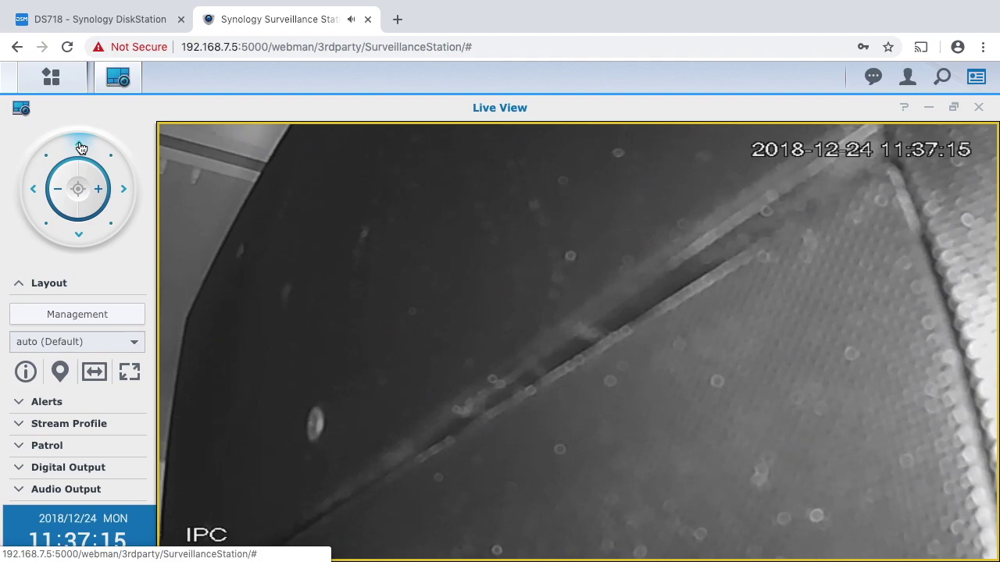
{"action": "left_click", "coordinate": [78, 239]}
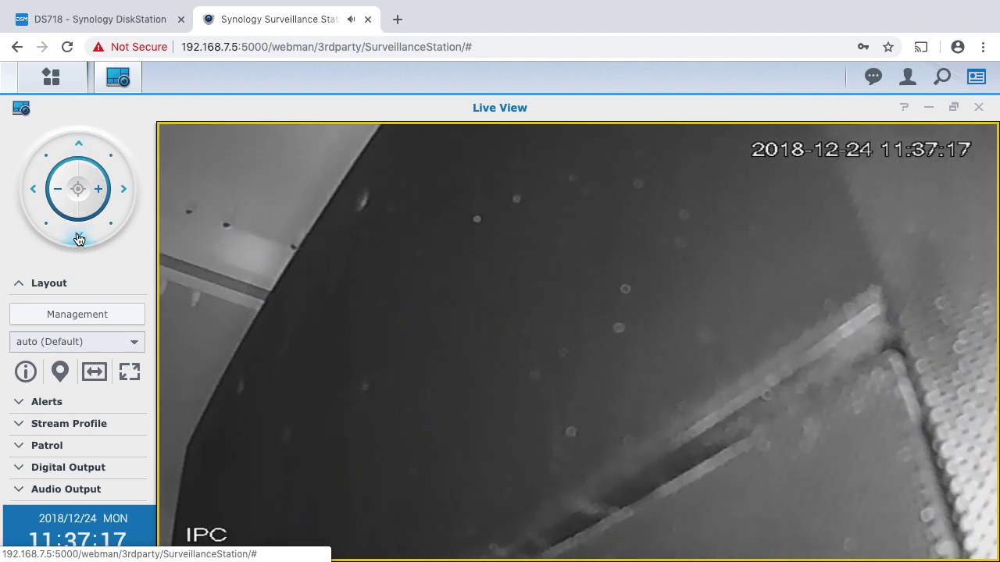
{"action": "left_click", "coordinate": [79, 239]}
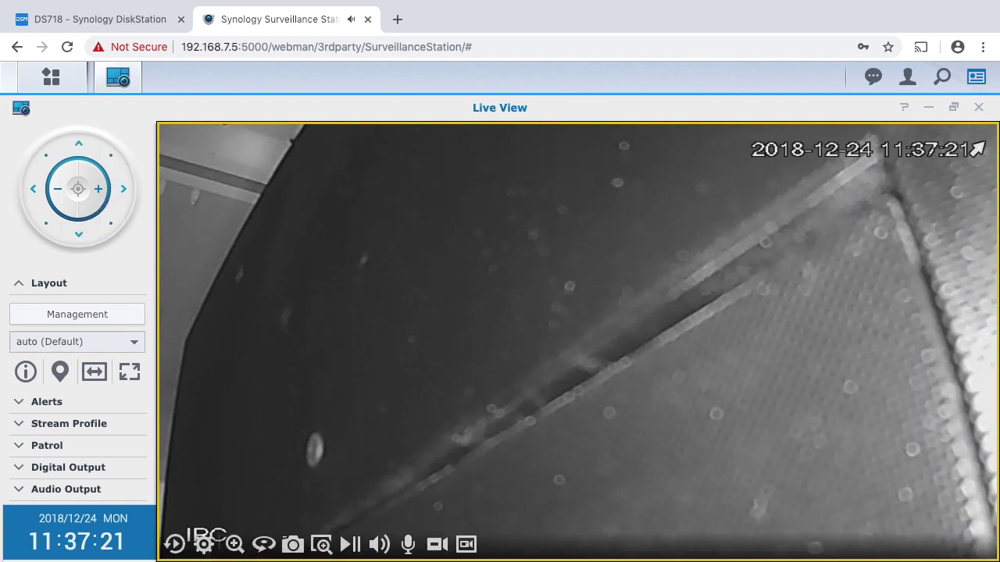
{"action": "left_click", "coordinate": [978, 108]}
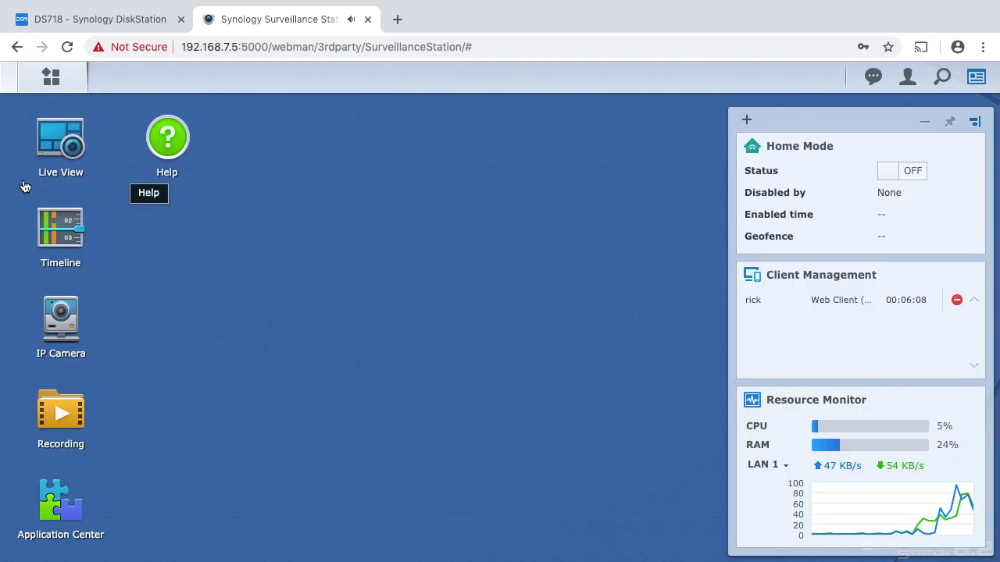